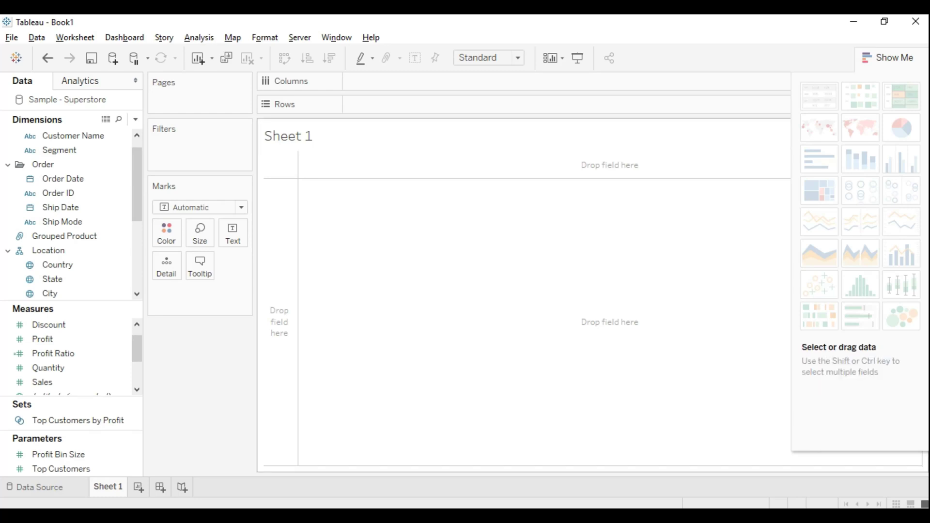
- Select the Segment dimension in the Data pane after browsing the location fields
click(49, 250)
key(Down)
key(Down)
key(Up)
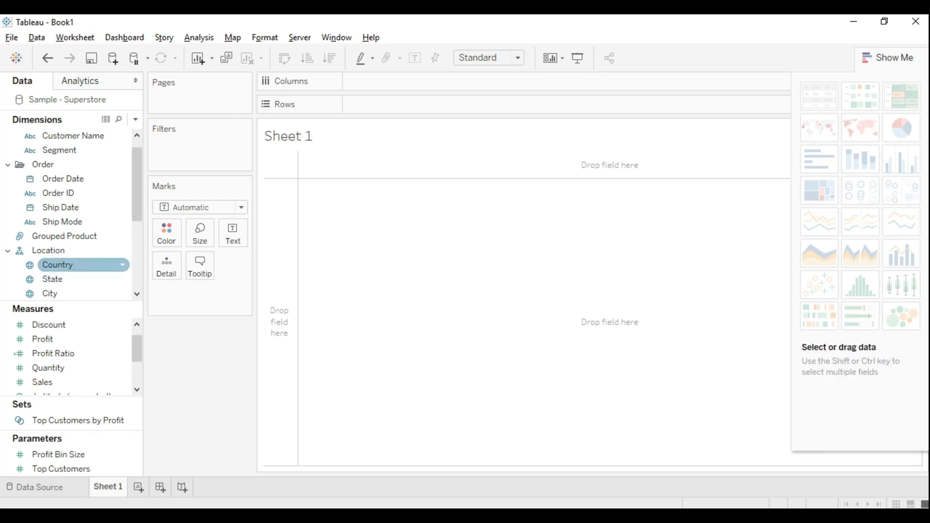
key(Down)
key(Down)
key(Up)
key(Up)
key(Down)
key(Up)
key(Up)
key(Up)
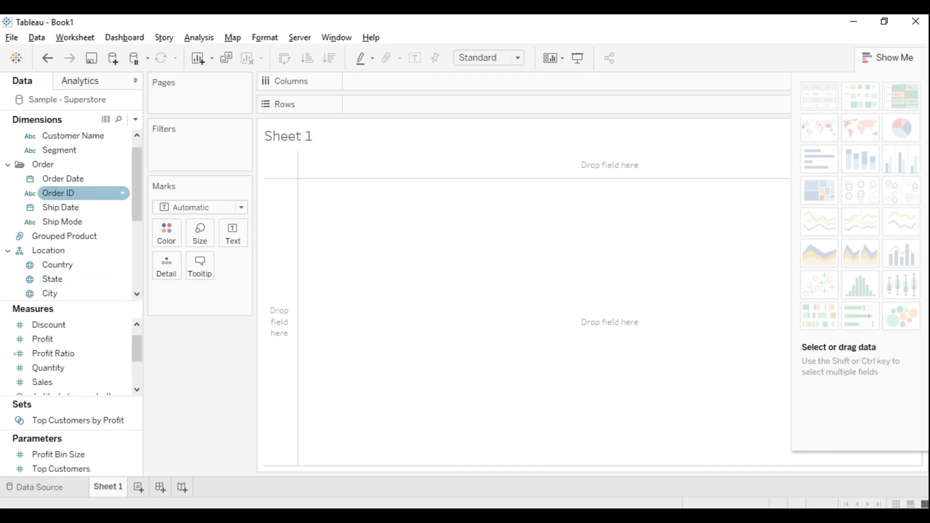
key(Up)
key(Up)
key(Up)
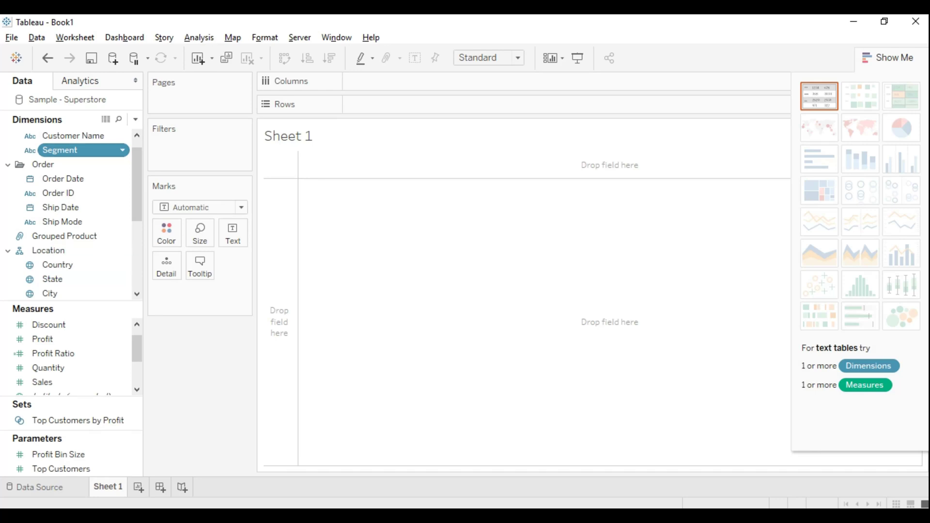
- Add Profit to the selection and preview profit by segment as a widened heat map
ctrl+click(42, 338)
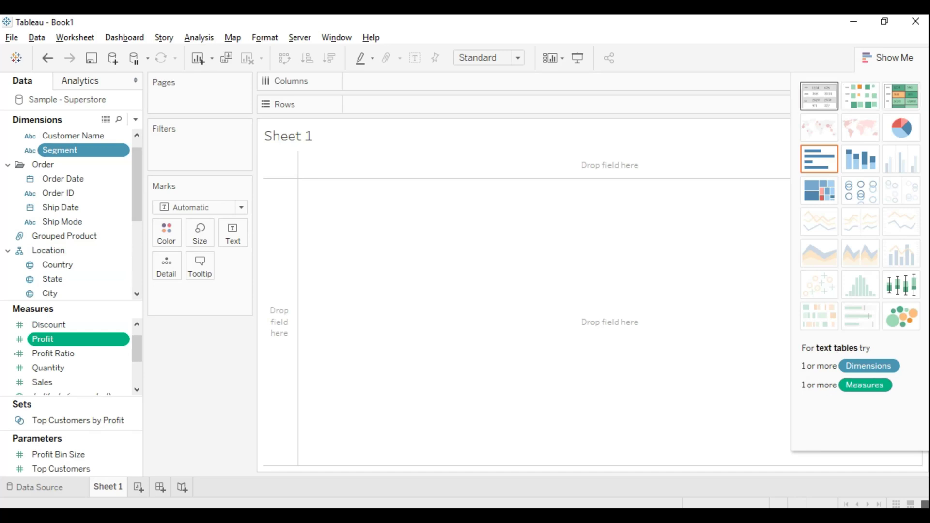
click(819, 95)
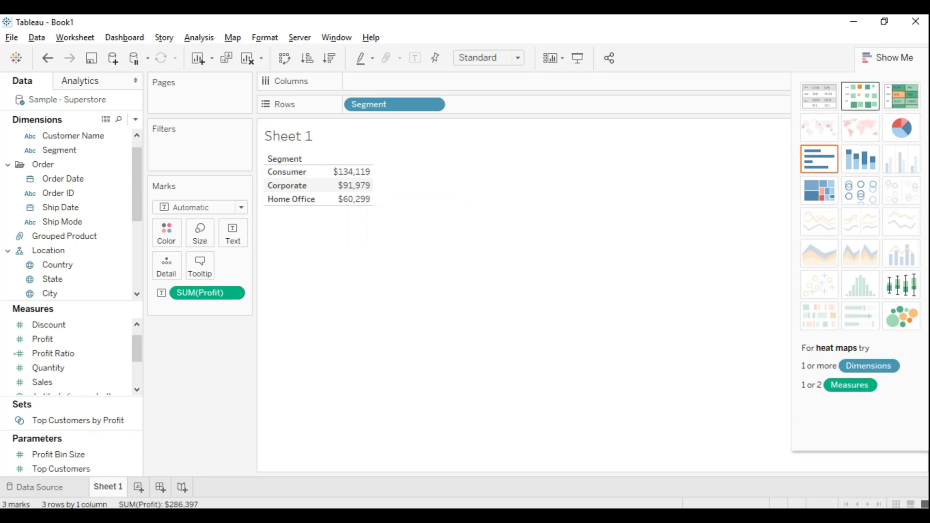
click(819, 191)
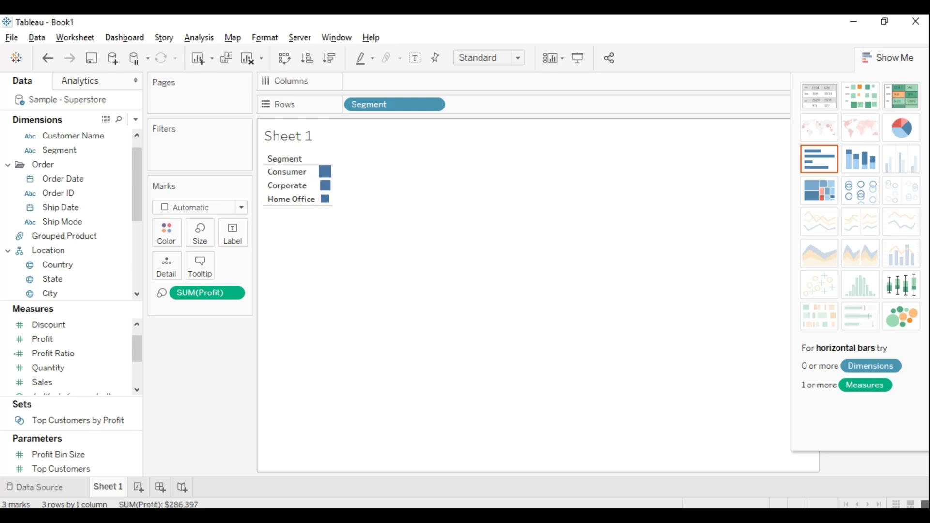
drag(332, 186, 359, 186)
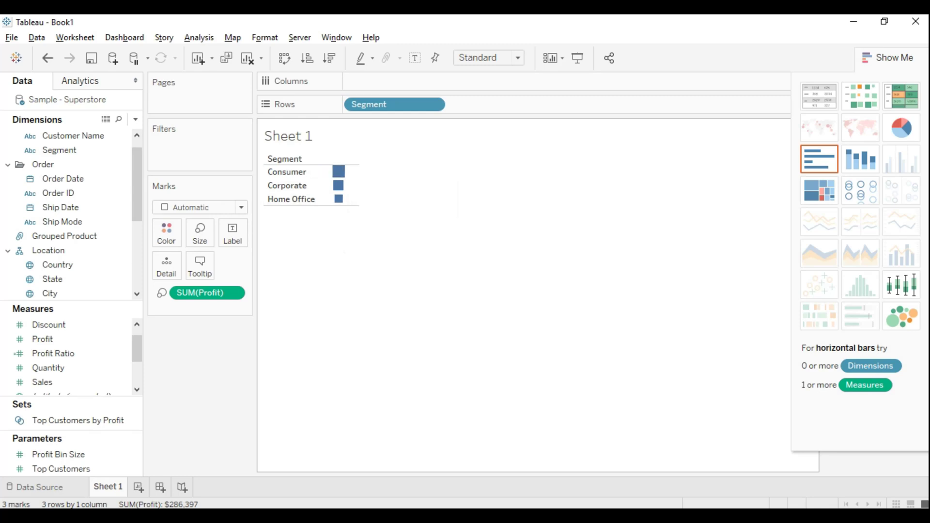
- Revert to the Consumer/Corporate/Home Office profit text table and select Order Date
key(ctrl+z)
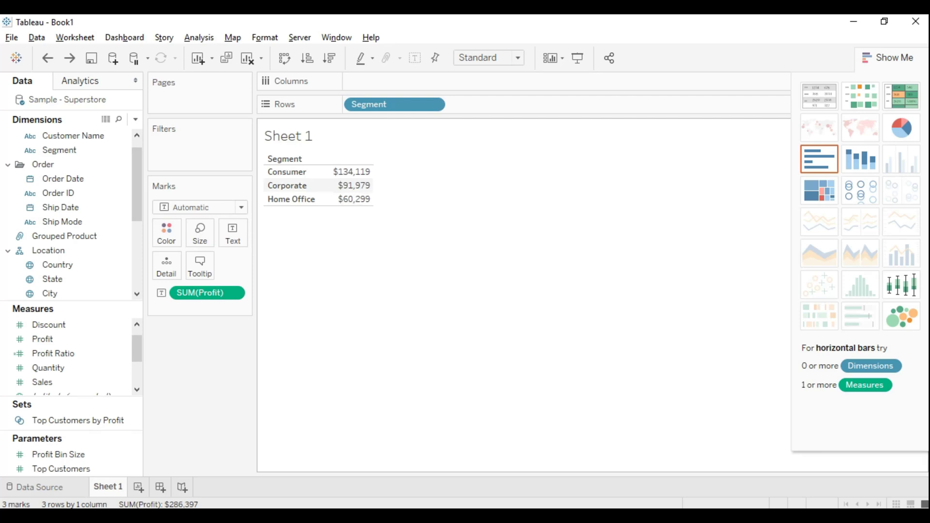
click(58, 192)
key(Up)
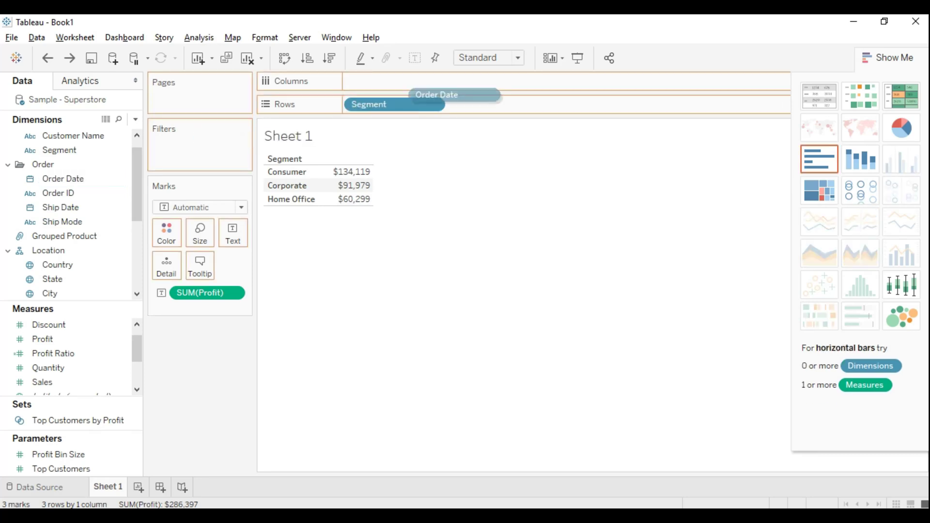
- Add YEAR(Order Date) to Columns and show 2014–2017 profit as a heat map with wider columns
drag(63, 178, 406, 81)
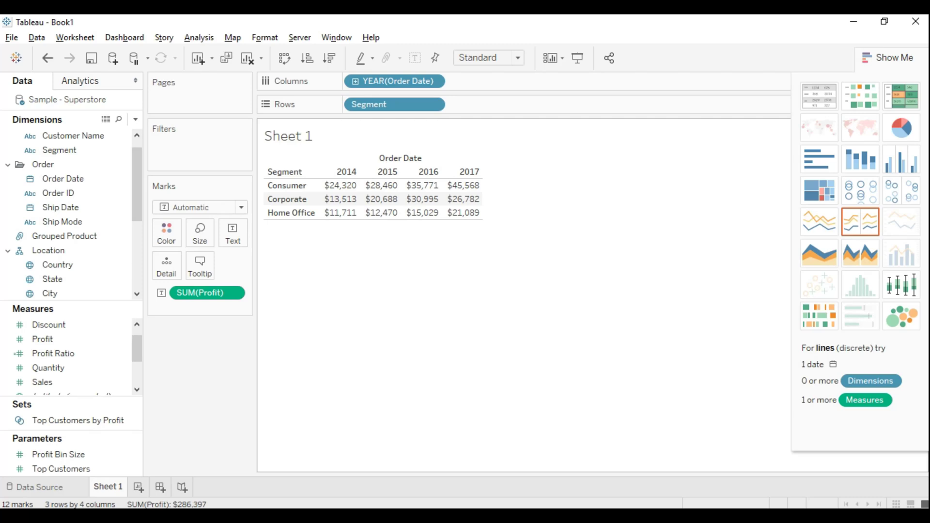
click(859, 96)
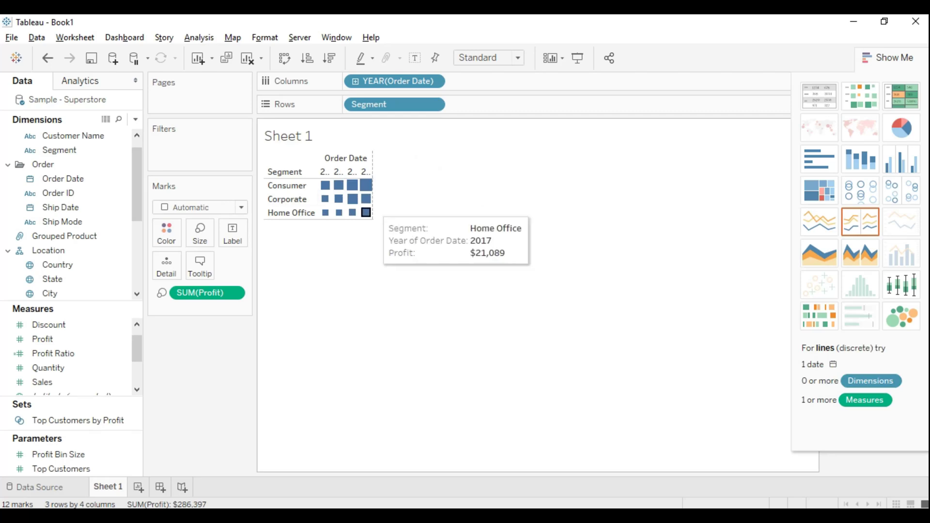
key(ctrl+Right)
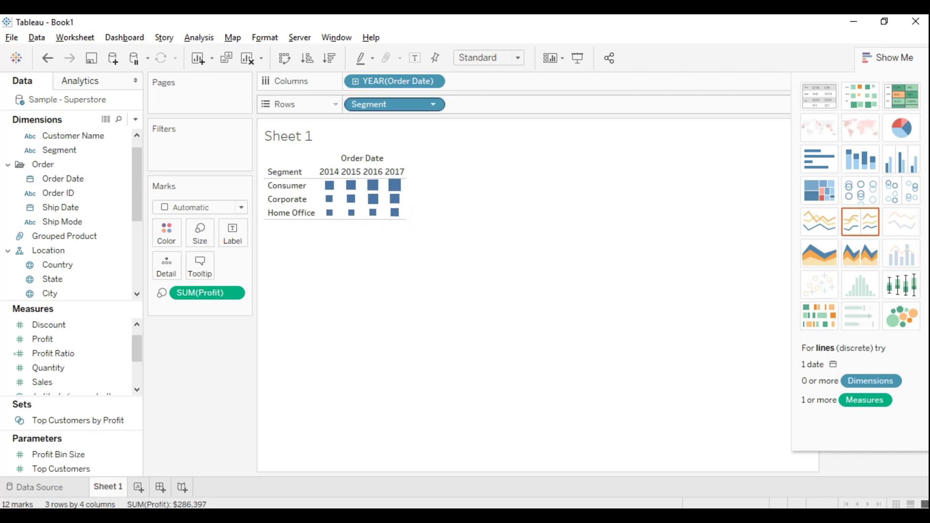
- Replace the order year with State on Columns, then swap so states run down the rows
drag(394, 81, 219, 358)
mouse_move(52, 279)
mouse_down()
mouse_move(378, 92)
mouse_move(378, 84)
mouse_up()
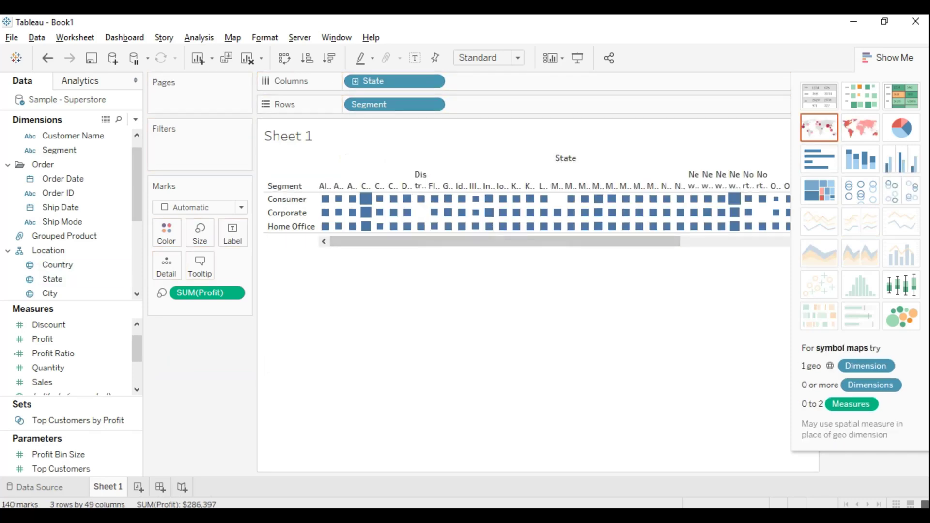
click(284, 58)
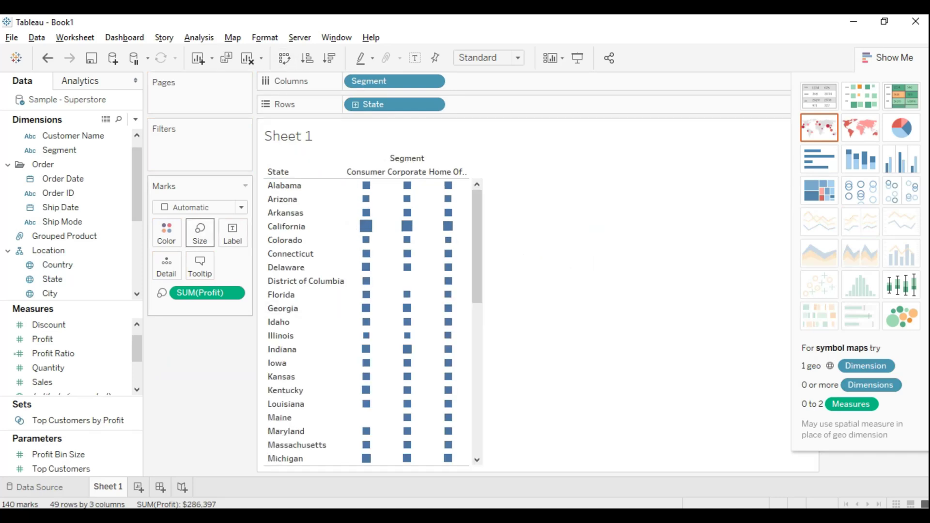
scroll(72, 211, down, 2)
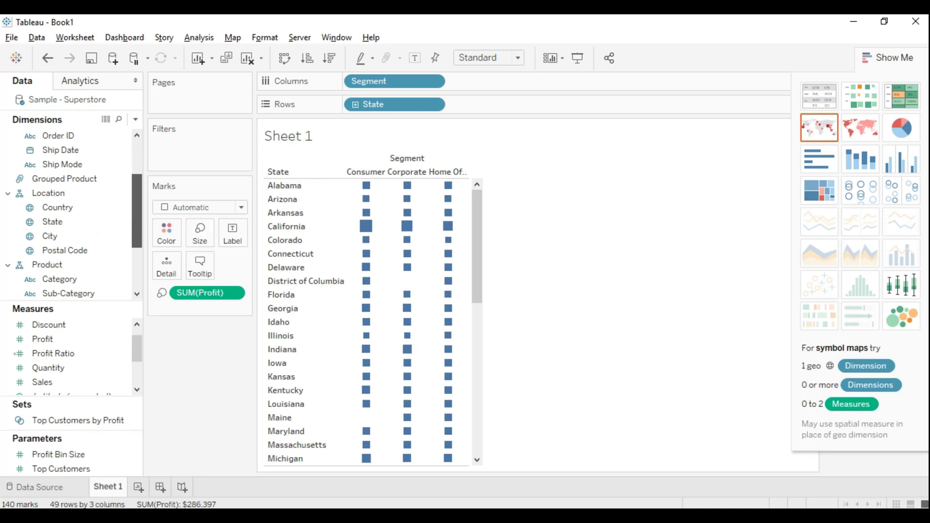
scroll(73, 212, down, 3)
scroll(73, 211, down, 1)
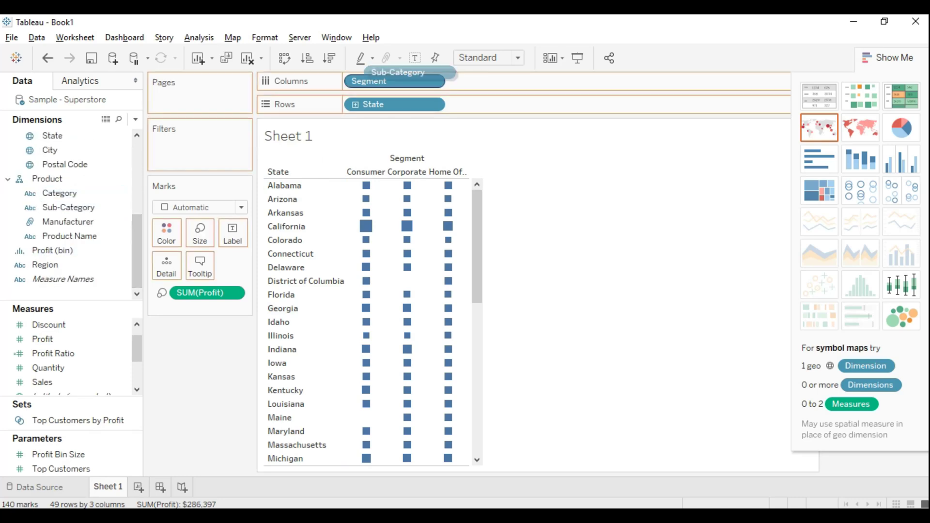
- Put Sub-Category on Rows and drop State, listing the 17 sub-categories
drag(83, 207, 494, 103)
drag(373, 104, 211, 372)
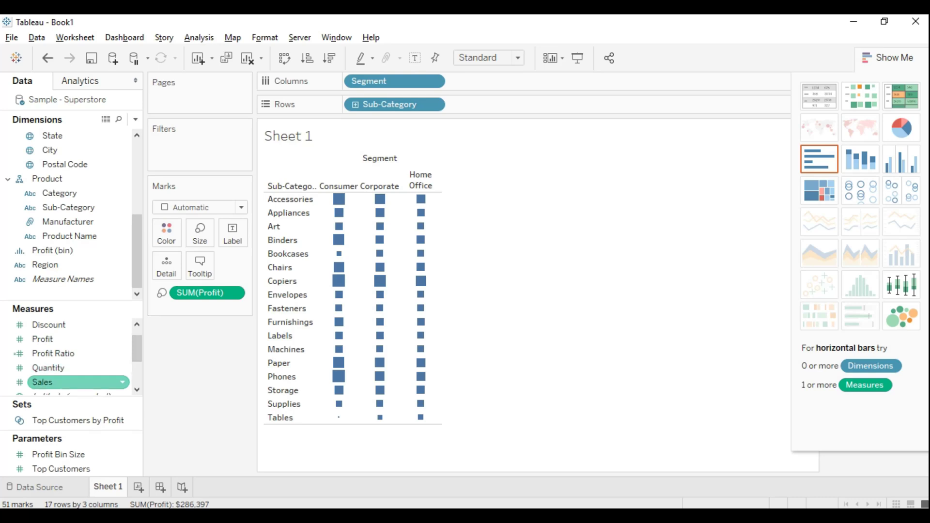
- Colour the squares by Quantity and hide Show Me to reveal the size and colour legends
drag(48, 369, 166, 232)
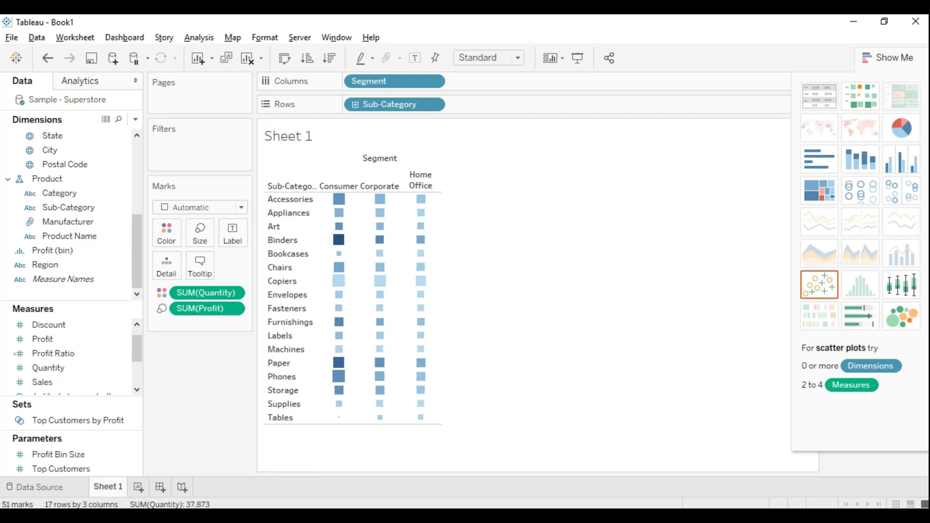
key(ctrl+1)
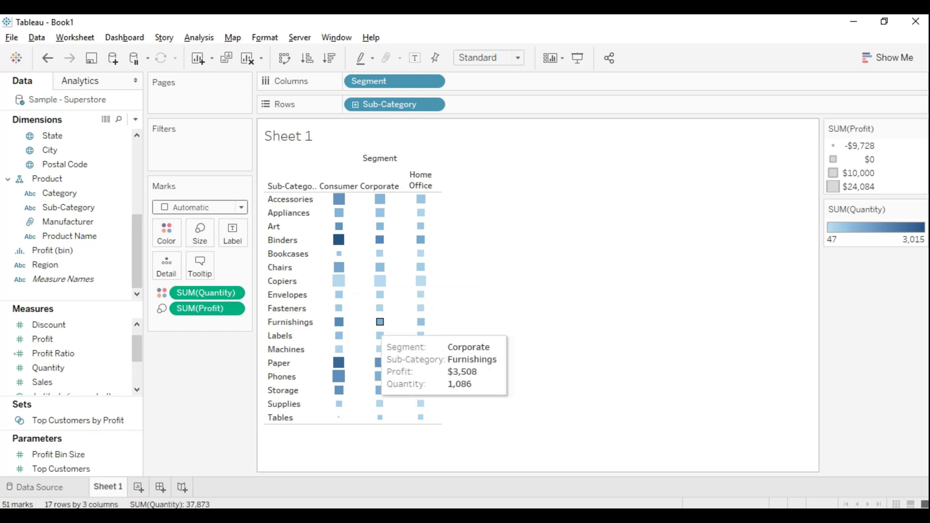
scroll(73, 217, up, 5)
- Place Order Date on Columns after Segment to add 2014–2017 year columns
drag(62, 193, 501, 82)
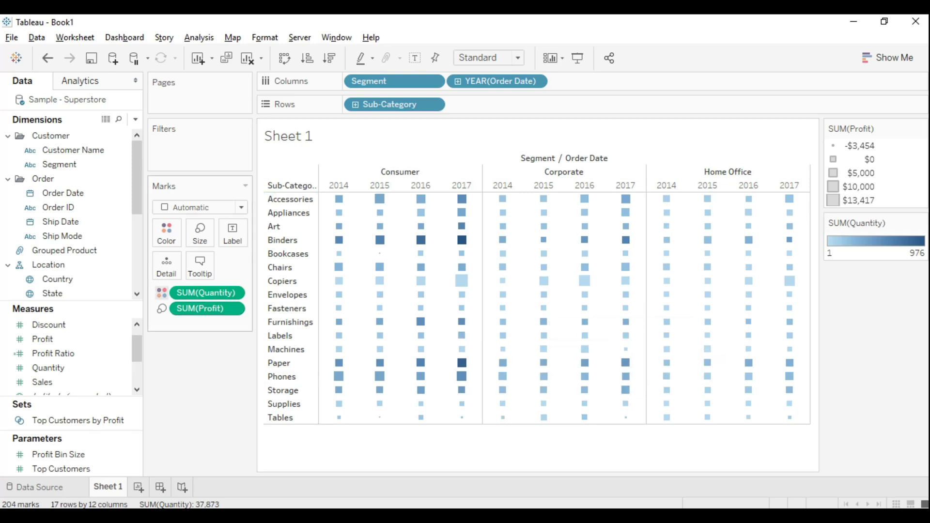
- Change the Quantity colour palette to Orange-Blue Diverging in Edit Colors
click(165, 231)
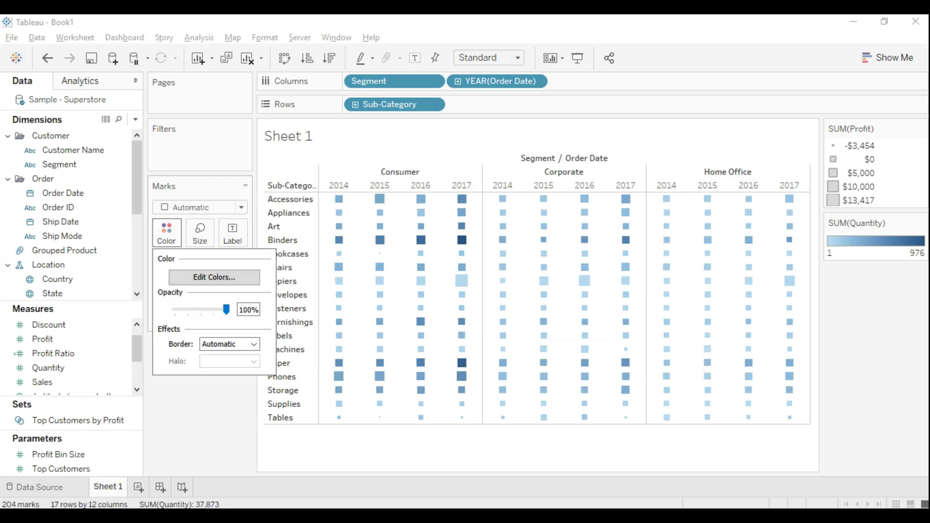
click(214, 277)
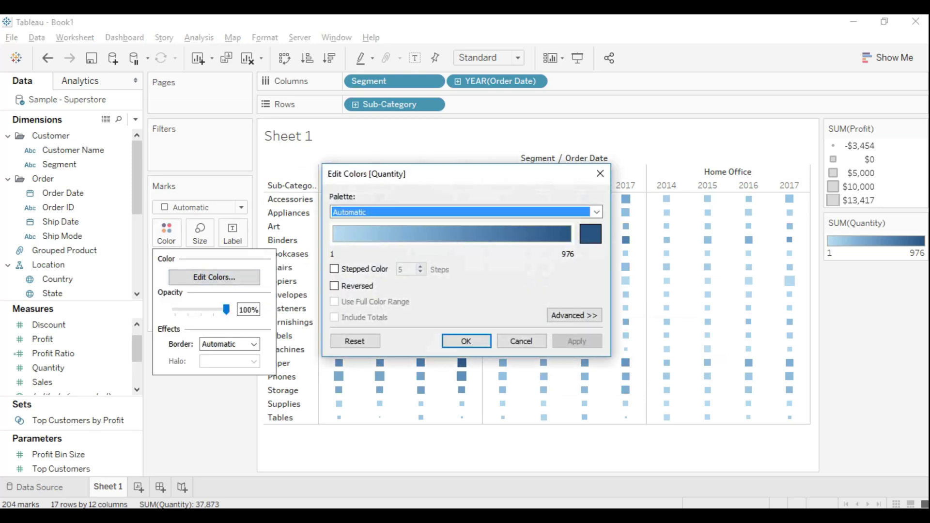
click(596, 211)
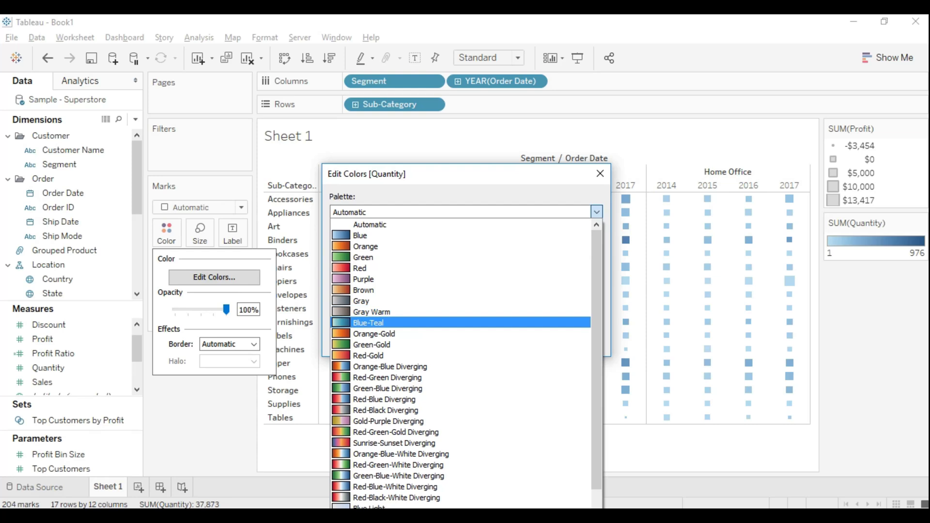
click(390, 367)
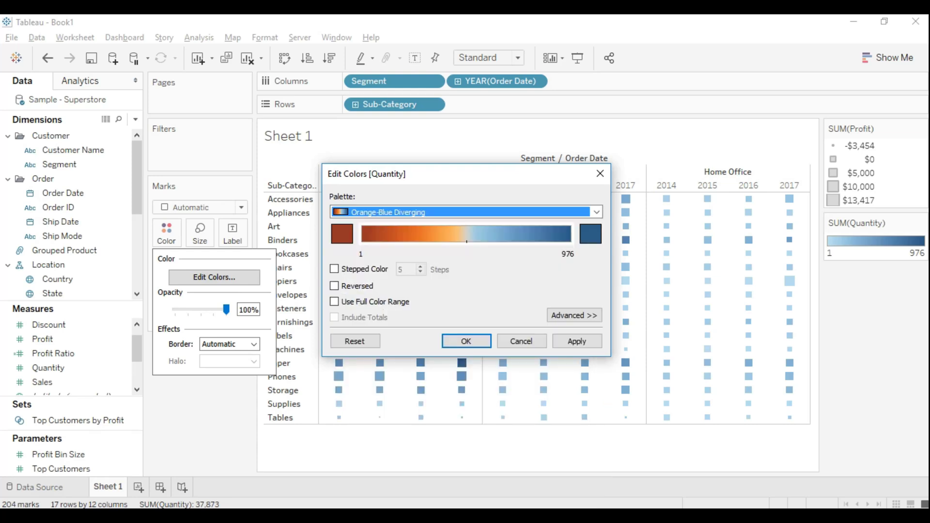
click(465, 341)
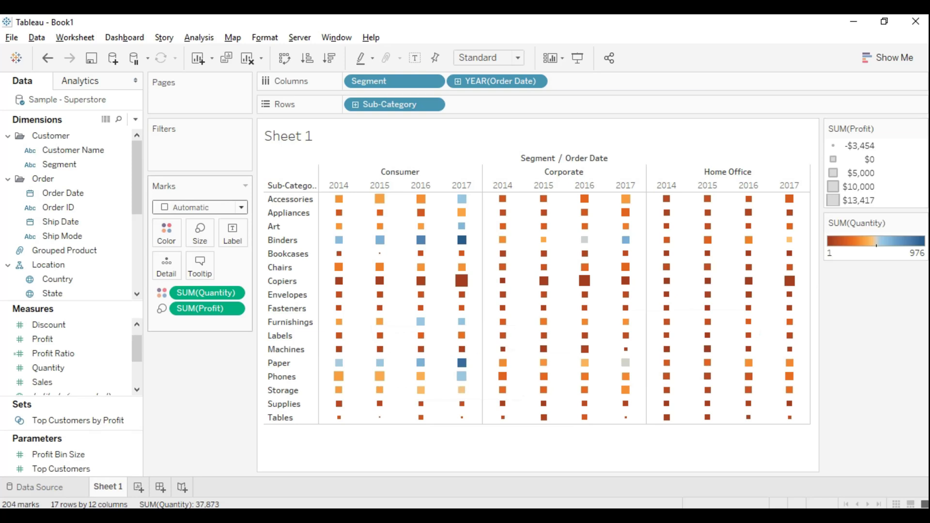
- Switch the mark type to Circle, then to Bar
click(200, 207)
click(182, 293)
click(199, 207)
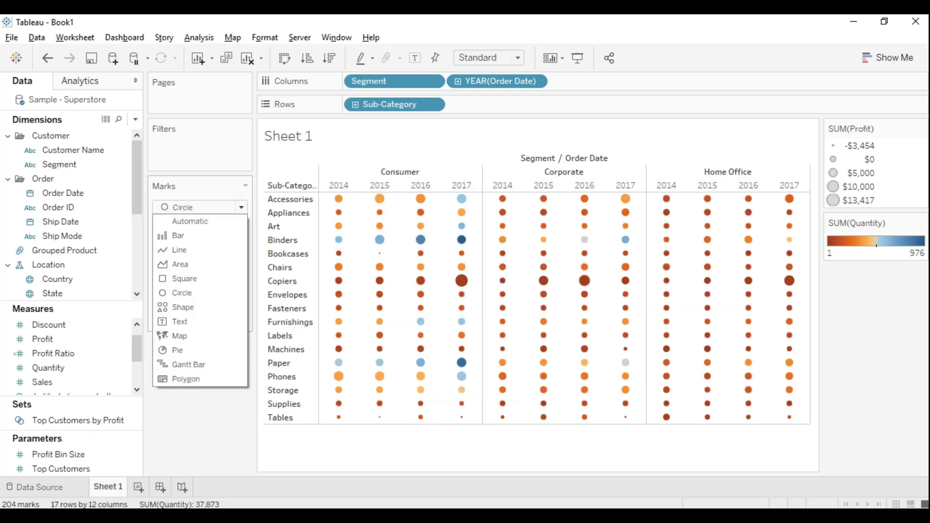
click(178, 235)
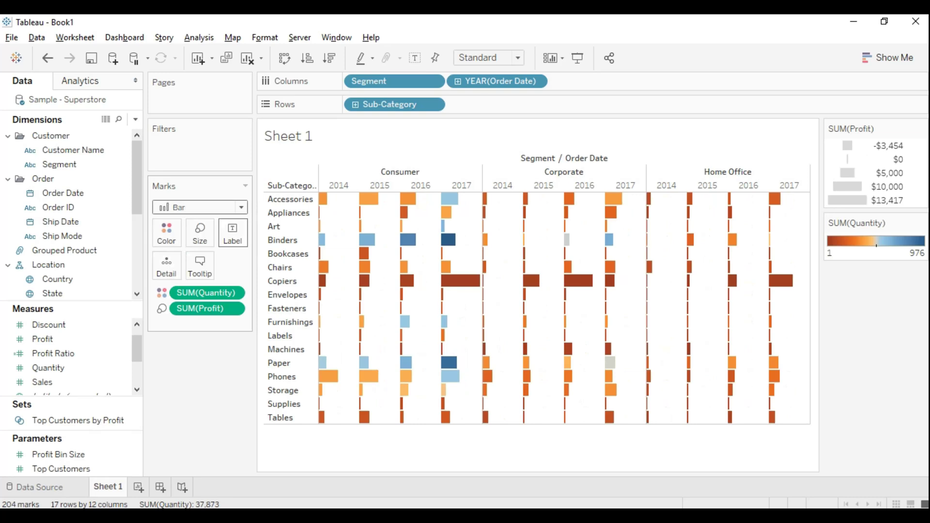